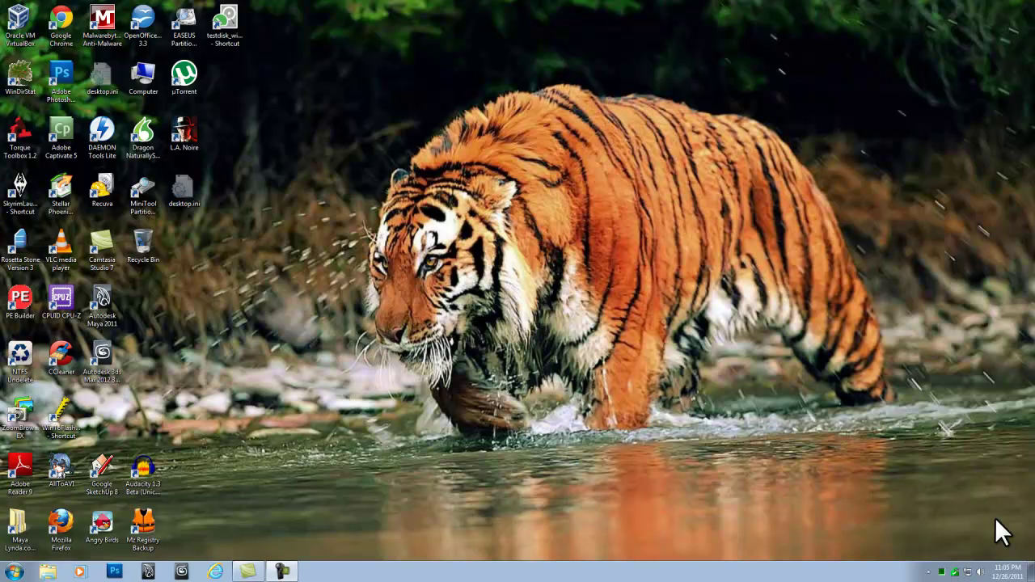
Open Internet Explorer and go to unetbootin.sourceforge.net
left_click(215, 570)
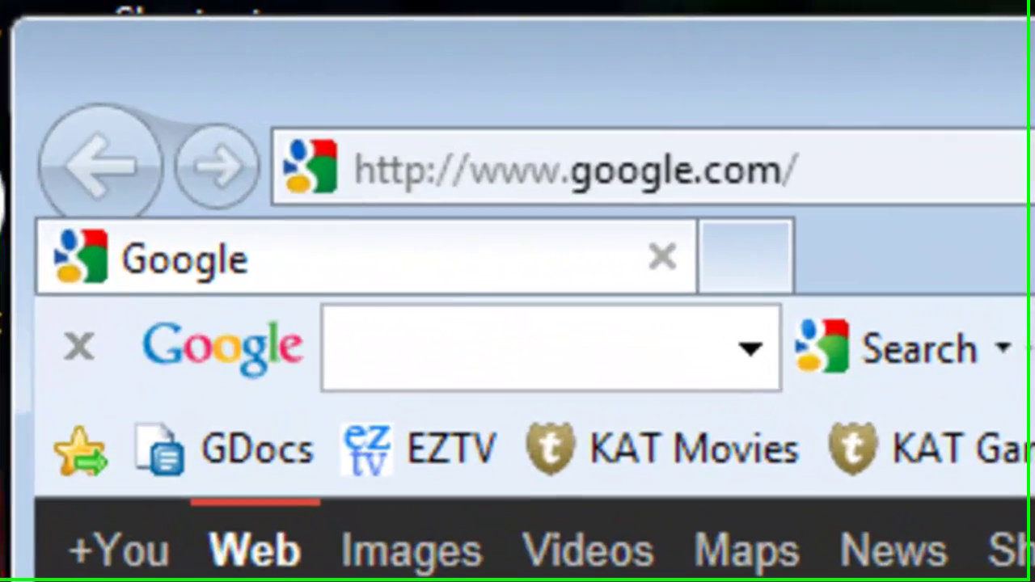
left_click(971, 178)
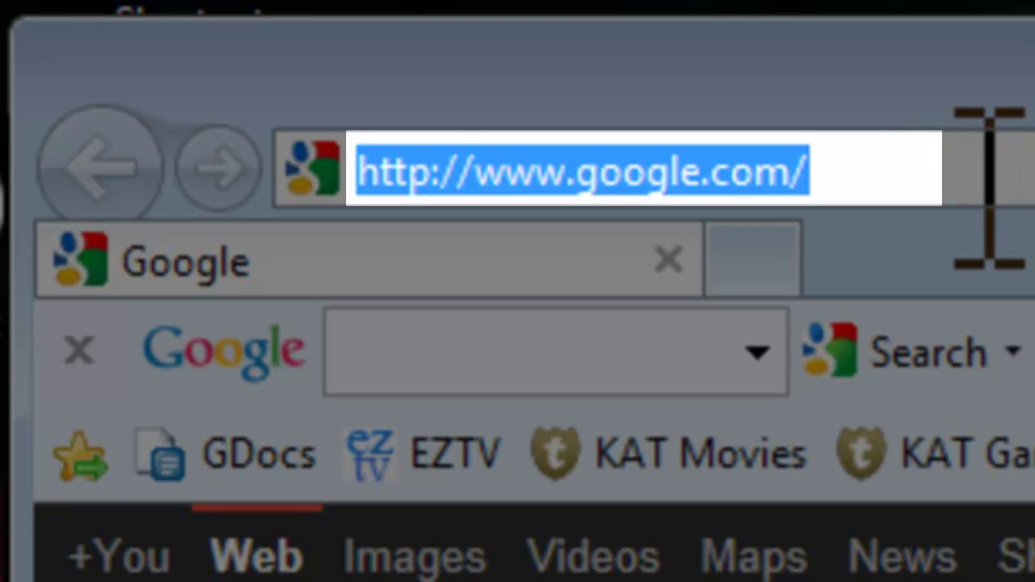
type("unetbootin")
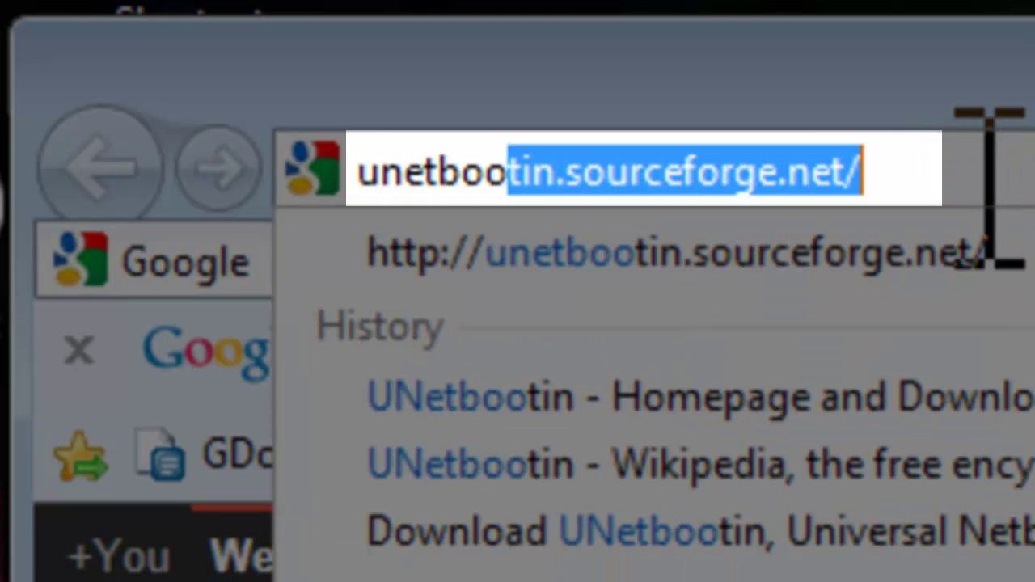
type(".source")
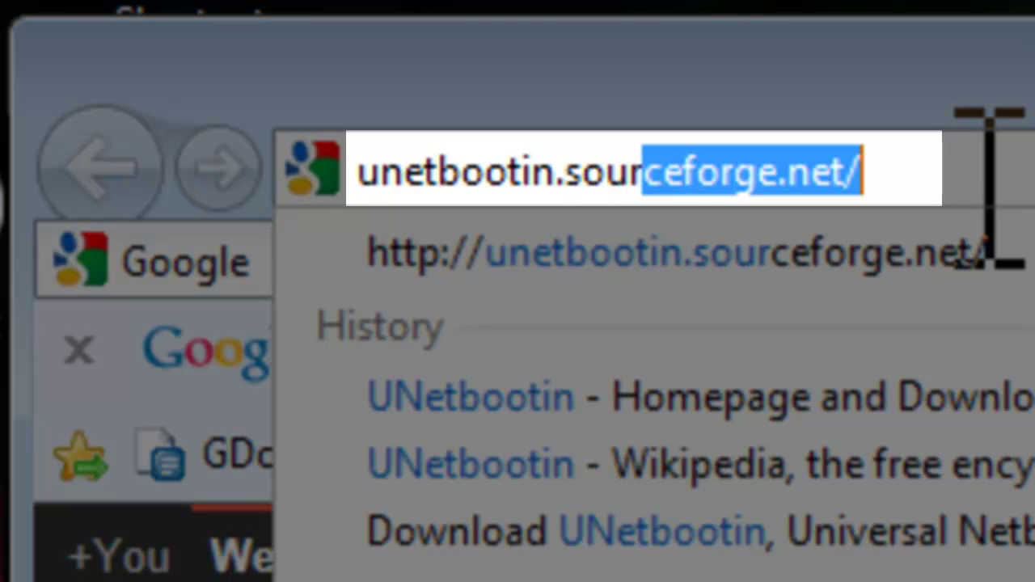
type("forge.net")
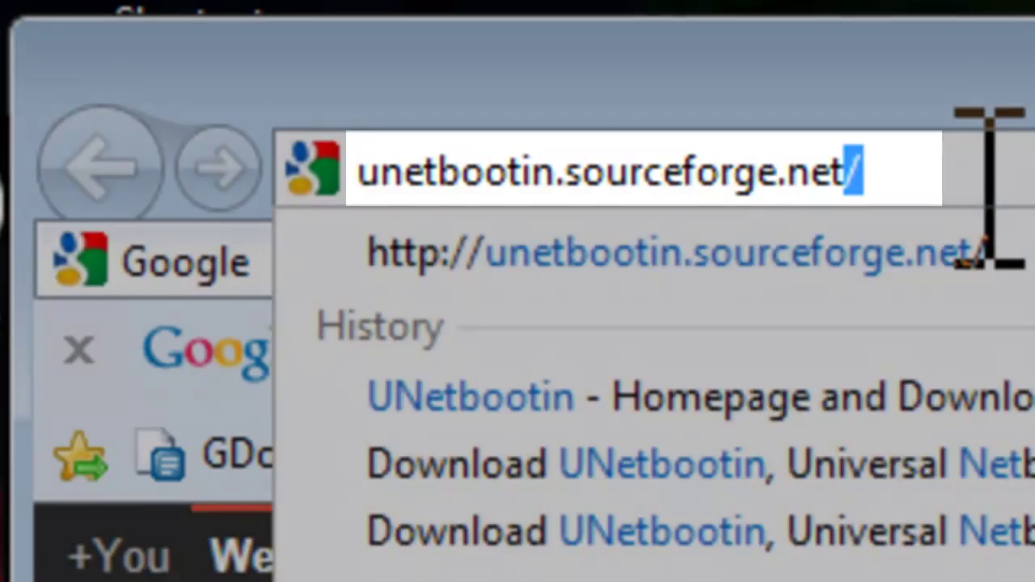
key("Return")
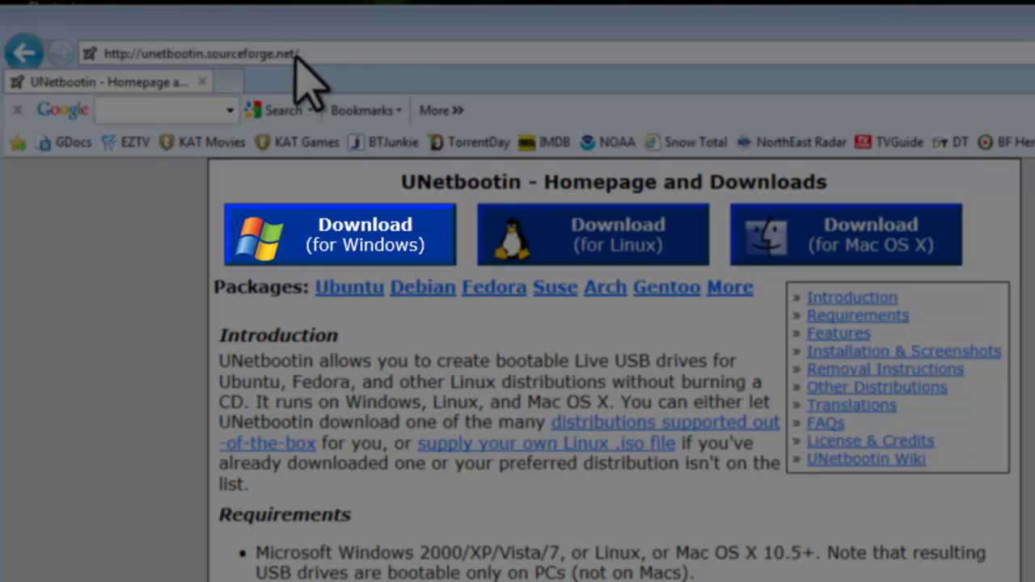
Download the Windows version of UNetbootin and save unetbootin-windows-563.exe to the Desktop
left_click(339, 238)
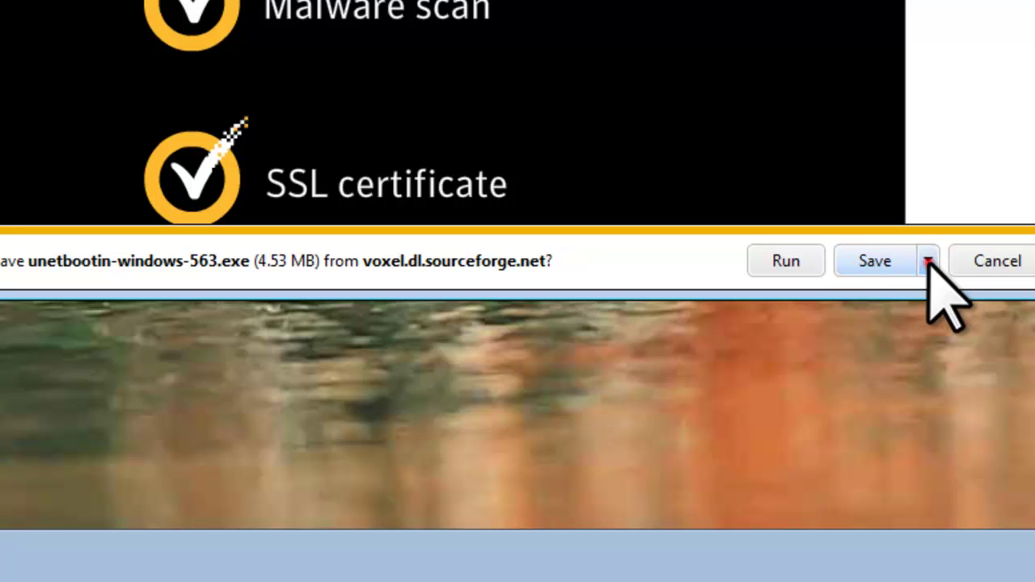
left_click(928, 260)
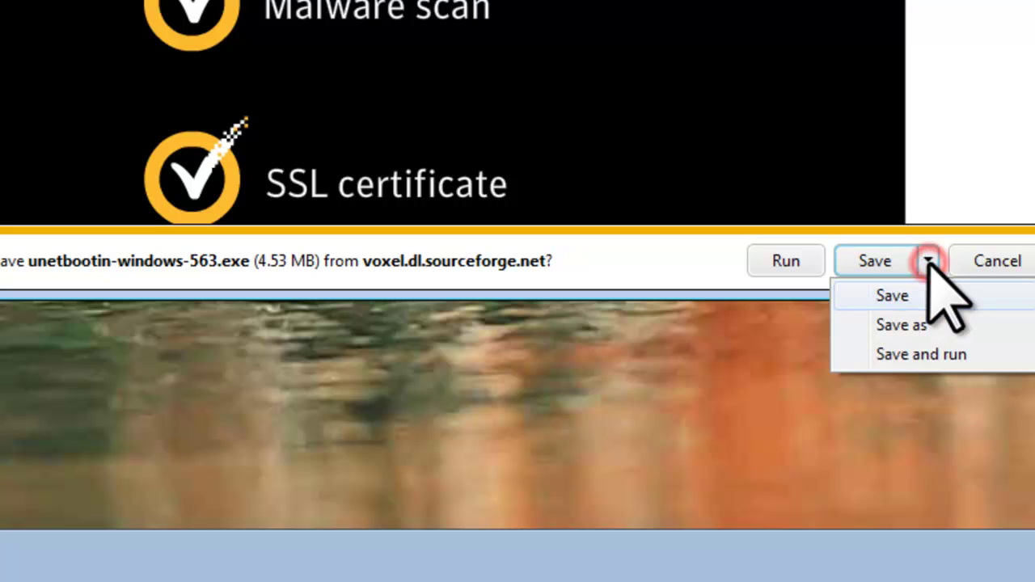
left_click(934, 337)
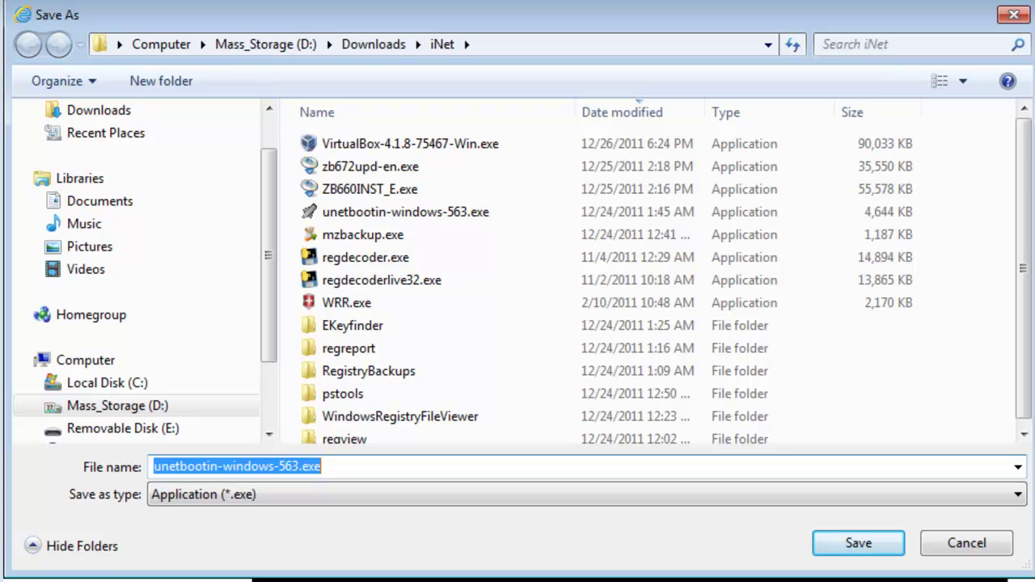
left_click_drag(269, 257, 270, 226)
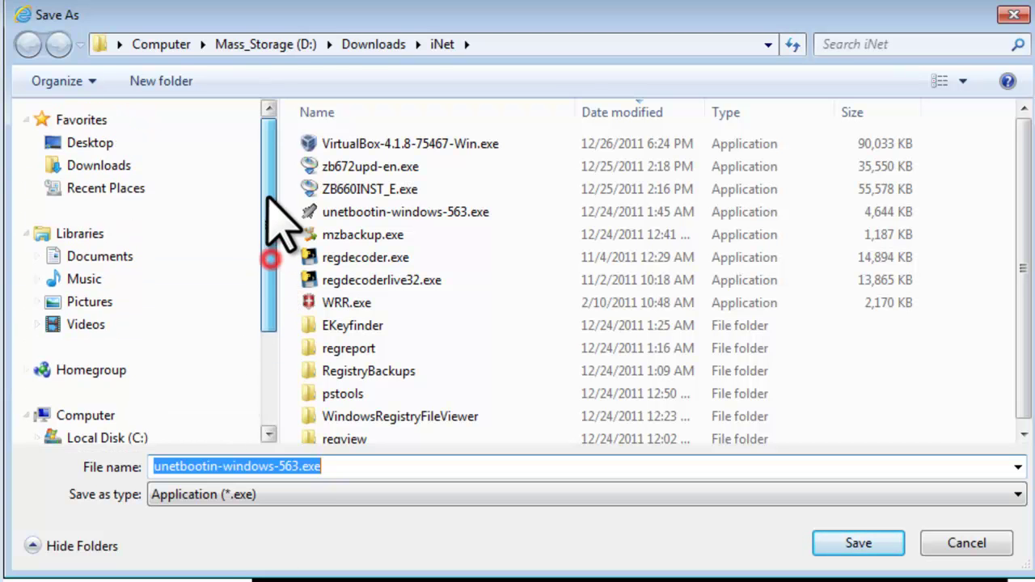
left_click(86, 143)
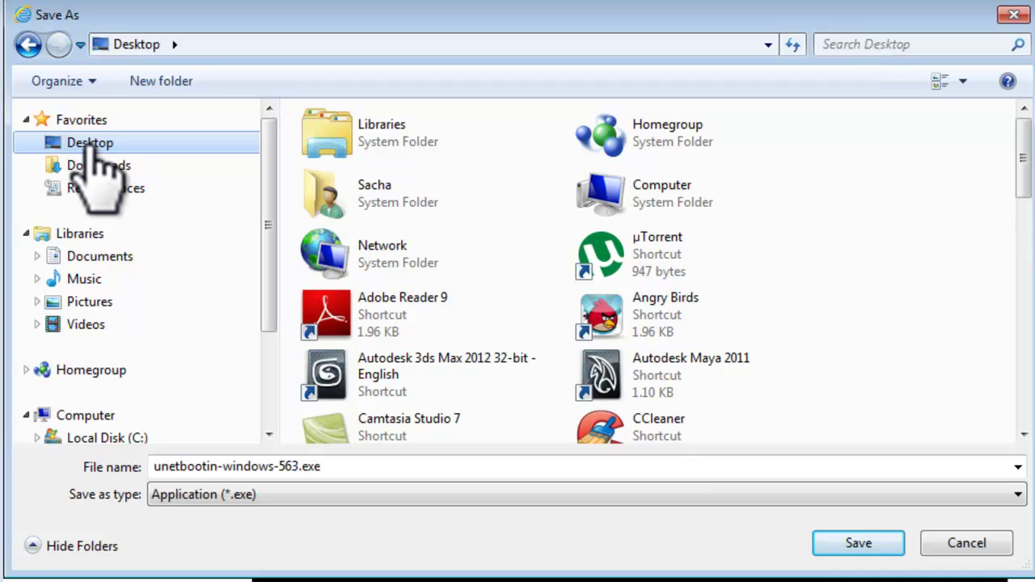
left_click(849, 544)
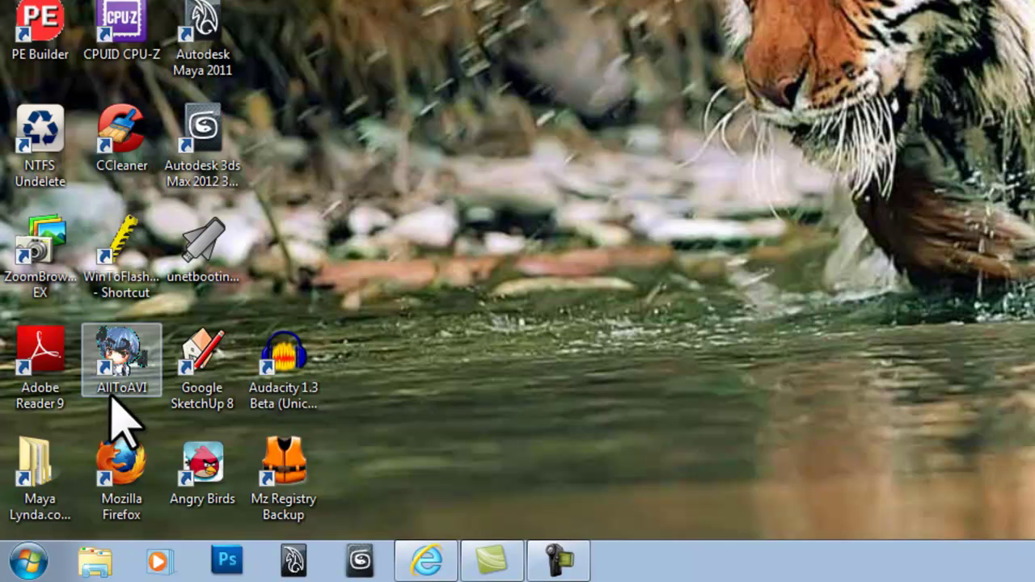
Quick-format Removable Disk (E:) from the Computer window as FAT32 with a 4096-byte allocation unit size and no volume label
left_click(15, 571)
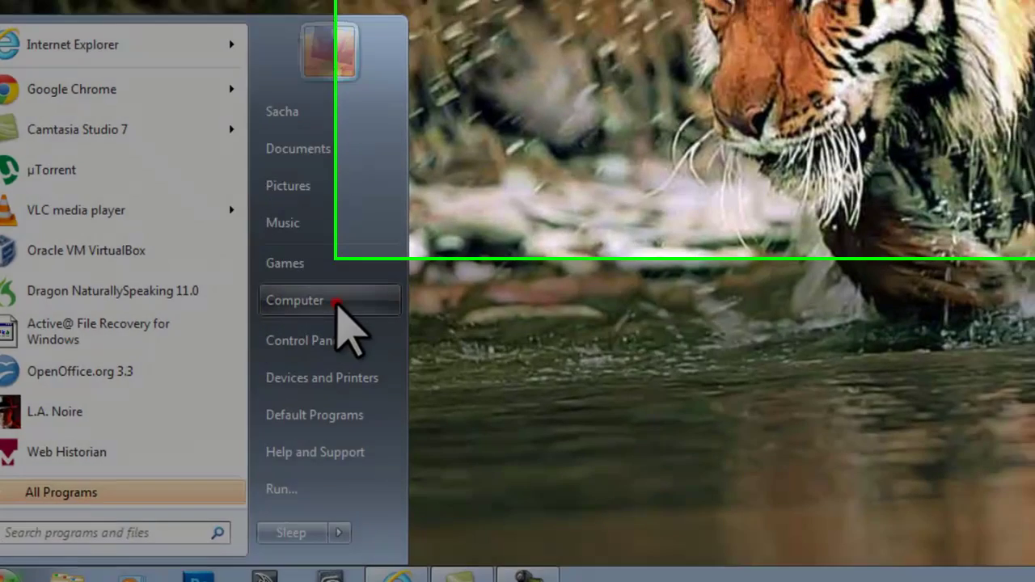
left_click(361, 281)
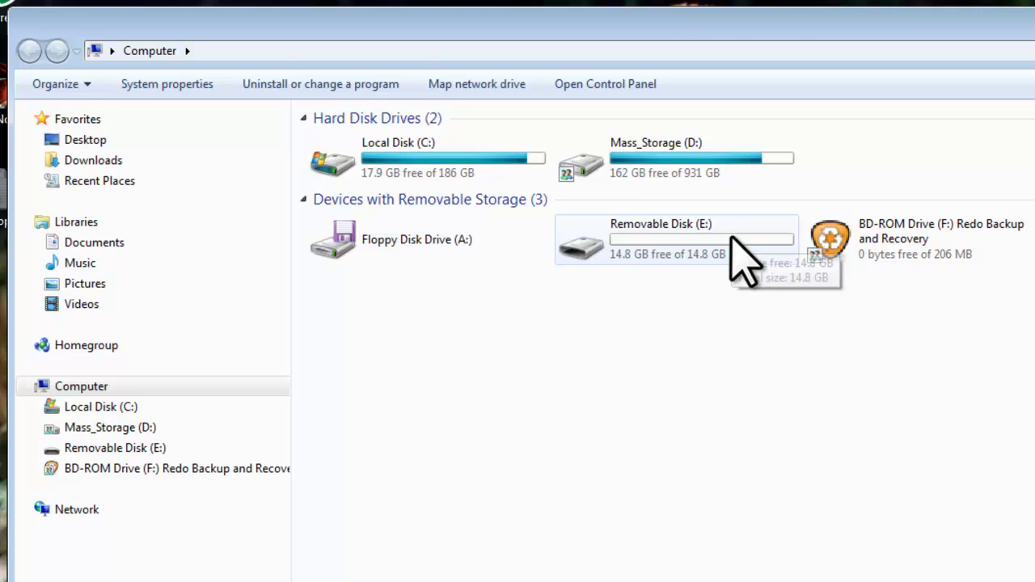
left_click(594, 261)
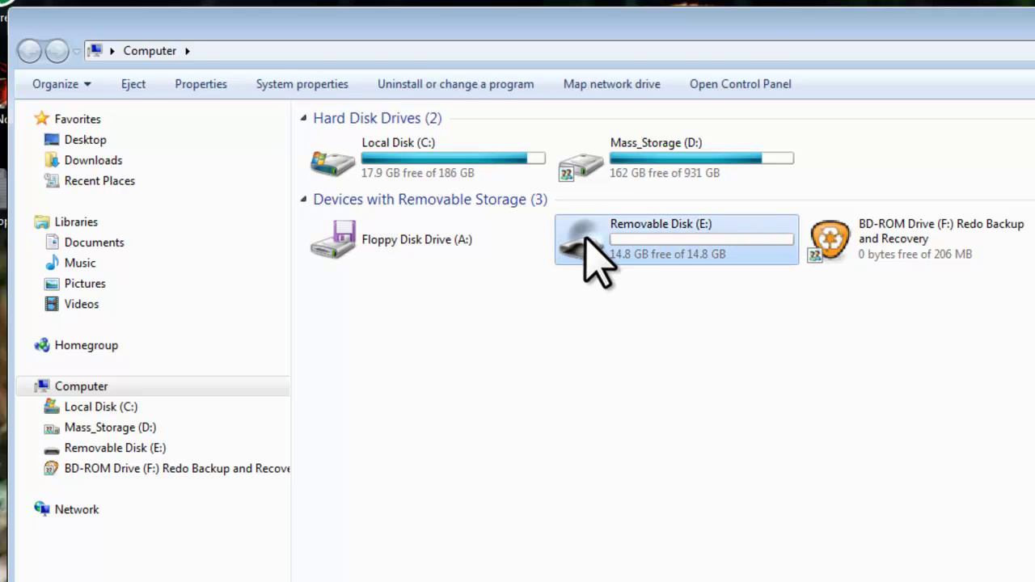
right_click(595, 260)
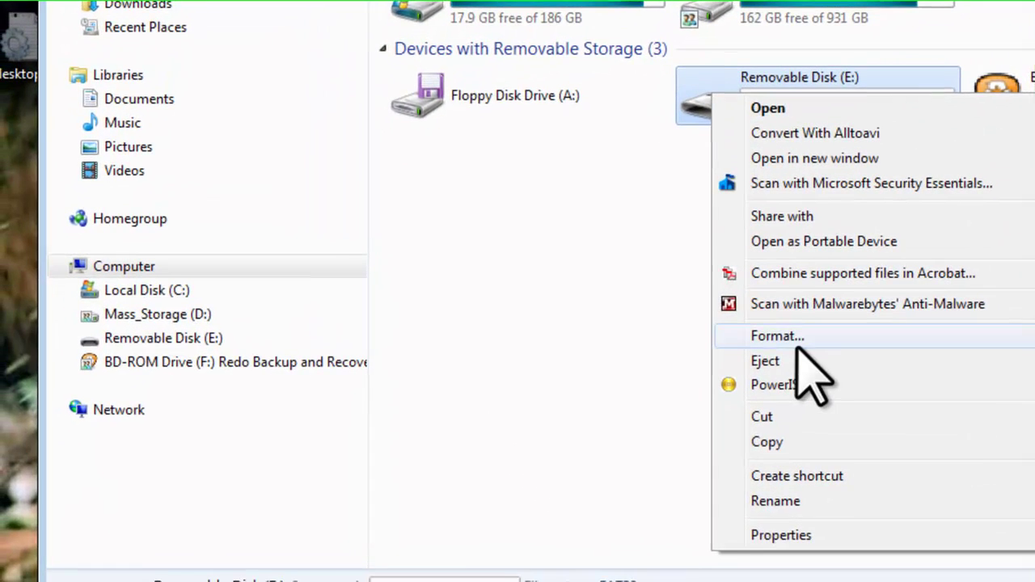
left_click(798, 335)
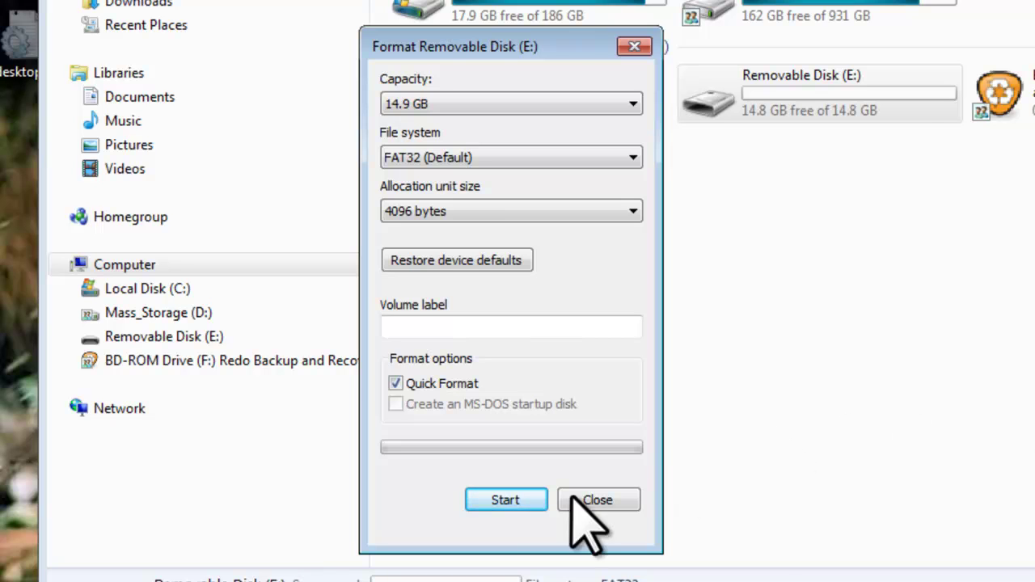
left_click(493, 506)
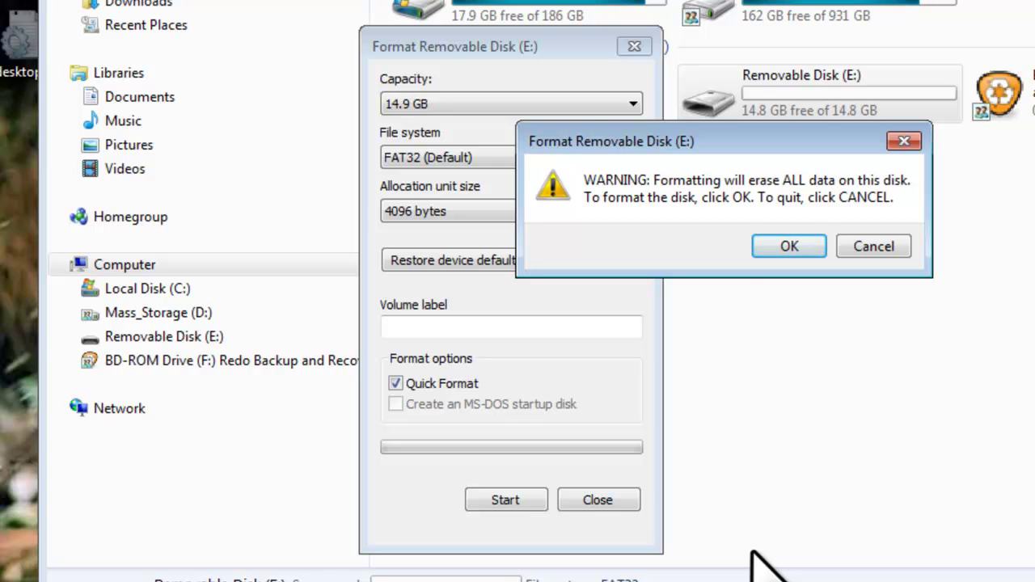
left_click(790, 245)
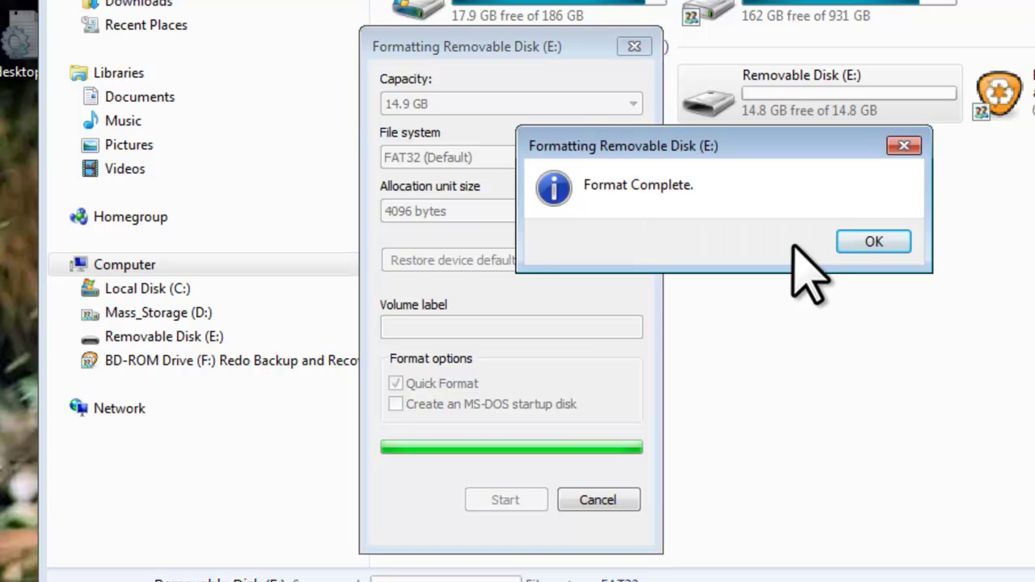
left_click(885, 240)
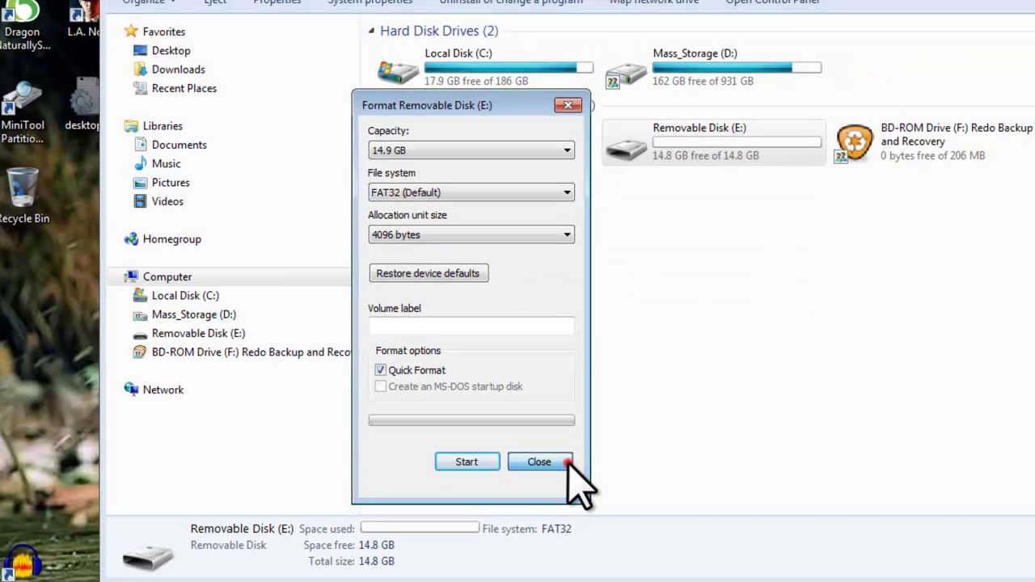
left_click(598, 499)
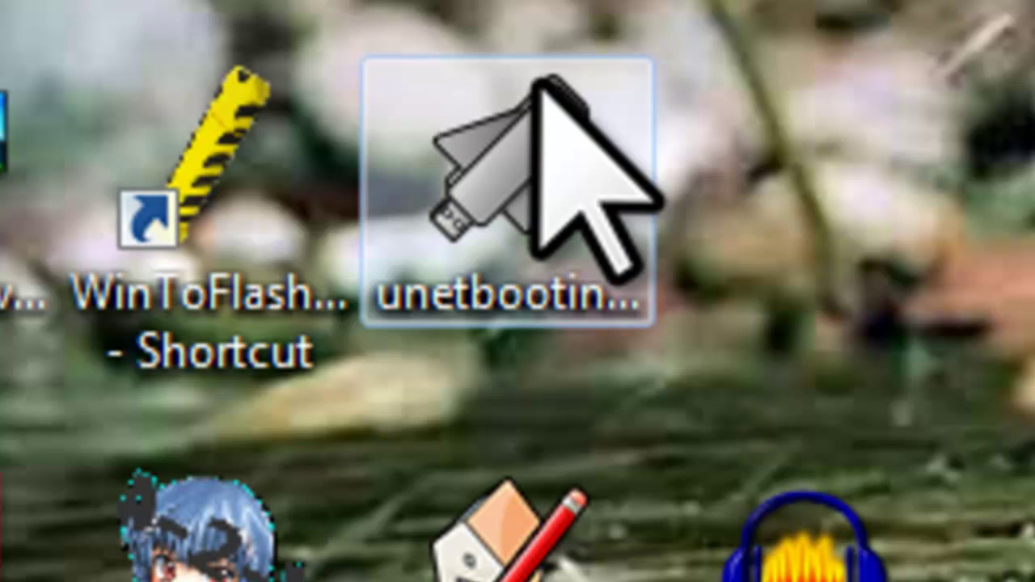
Run the downloaded UNetbootin file from the desktop, turning off the prompt to always ask before opening it
double_click(535, 82)
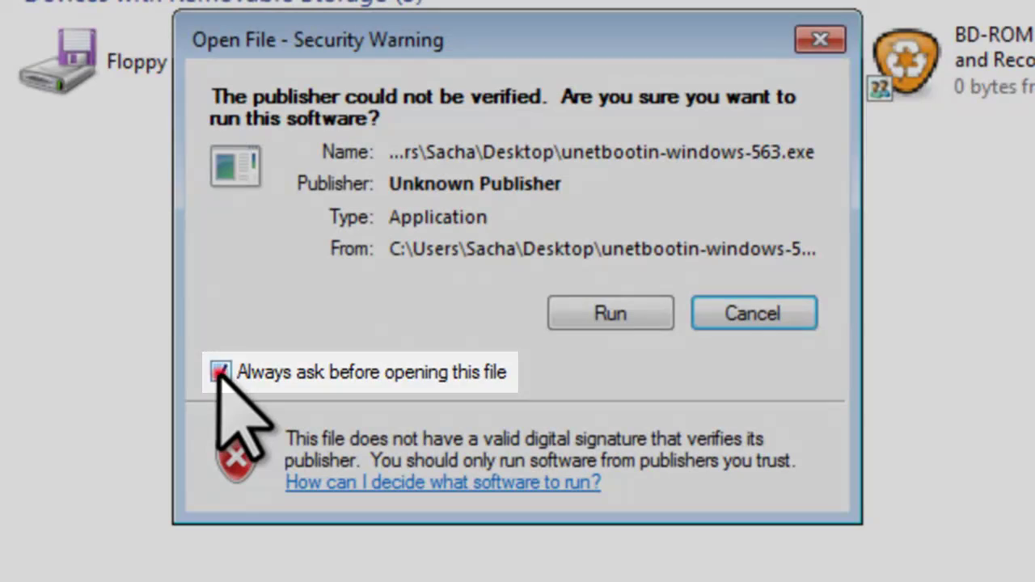
left_click(220, 372)
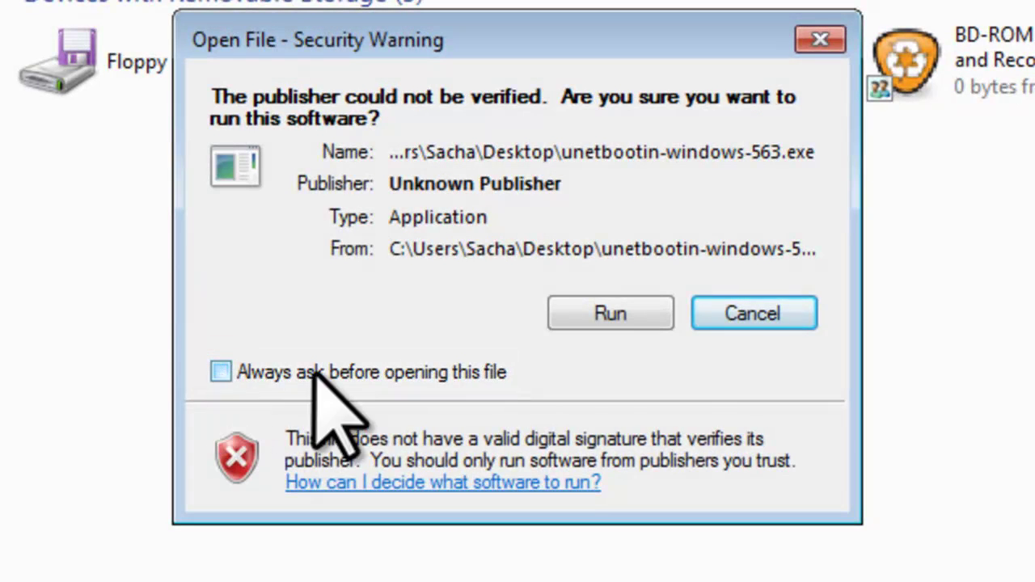
left_click(656, 317)
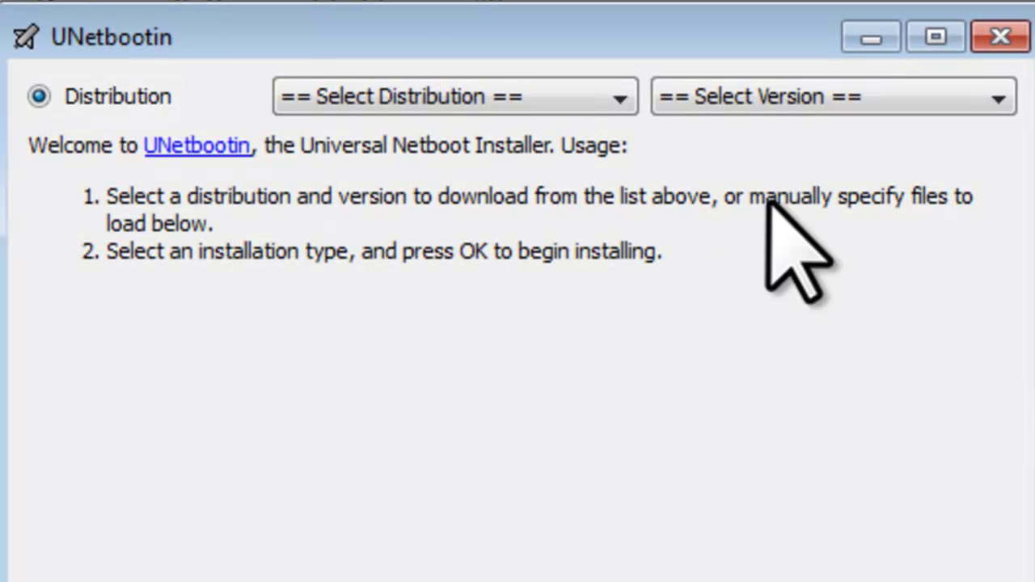
Choose BackTrack as the distribution and keep 5R1-GNOME as its version
left_click(620, 96)
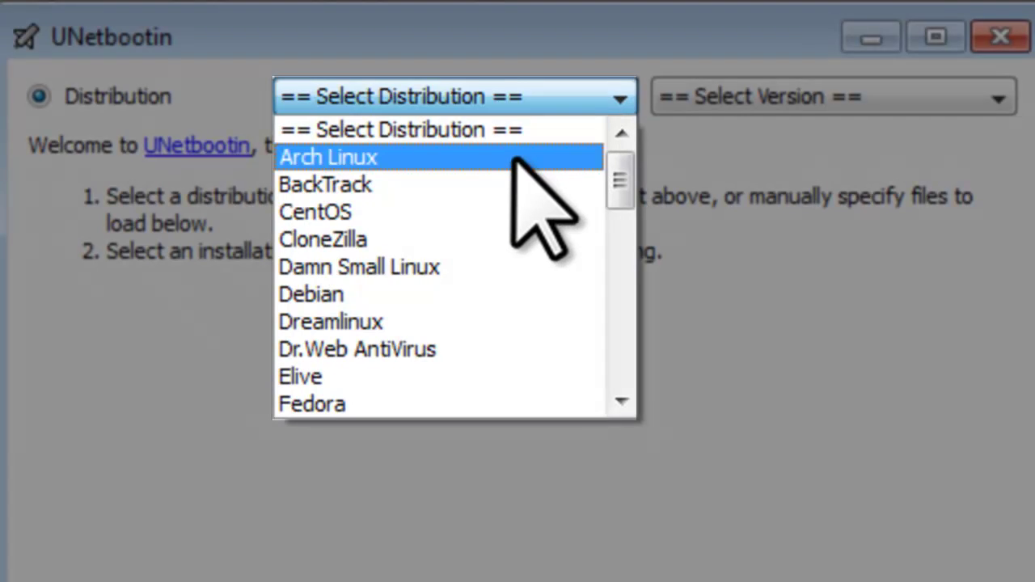
left_click(490, 180)
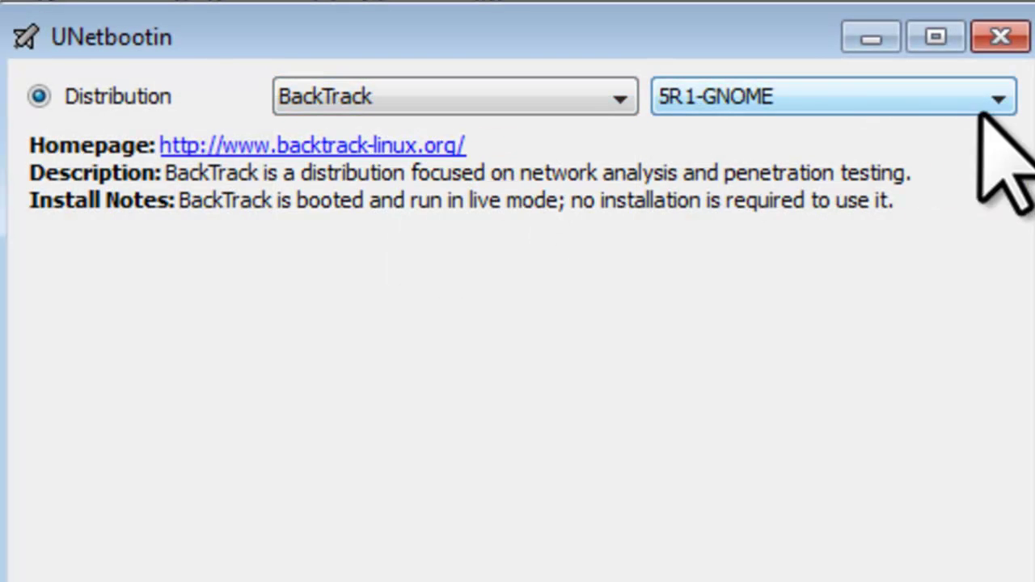
left_click(999, 98)
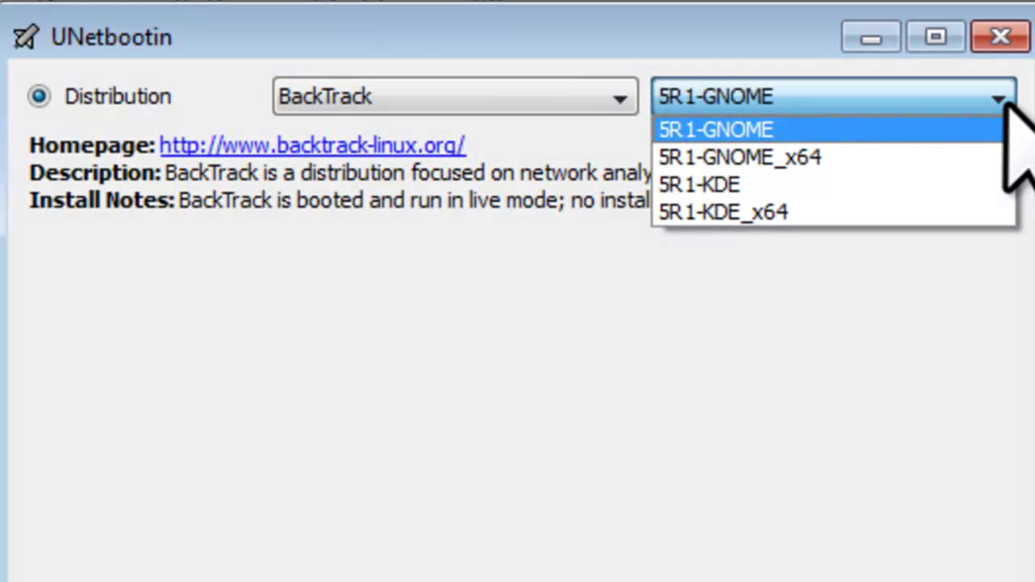
left_click(947, 97)
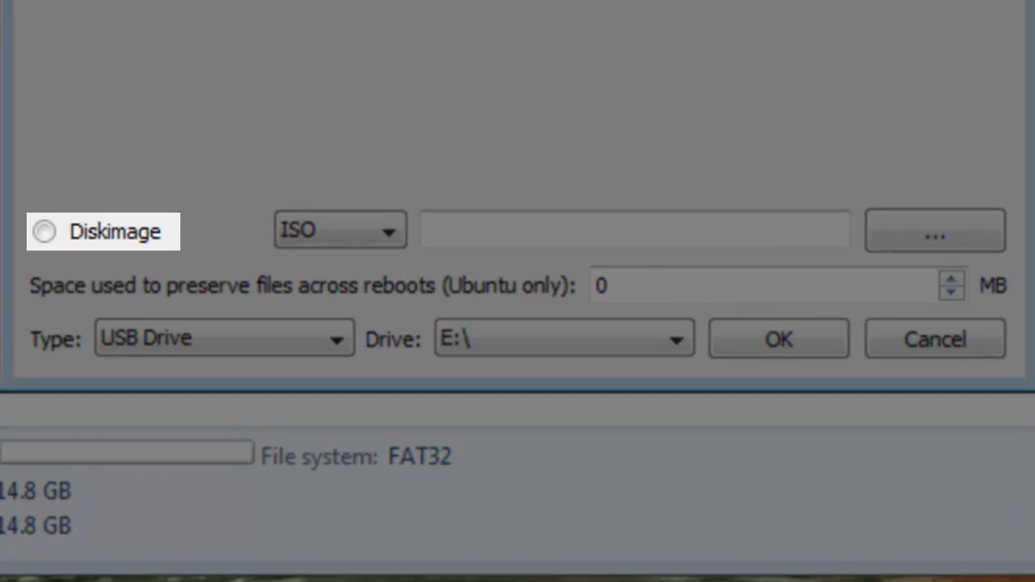
Try BT5R1-GNOME-32.iso as the ISO disk image source and switch back to the Distribution source
left_click(45, 232)
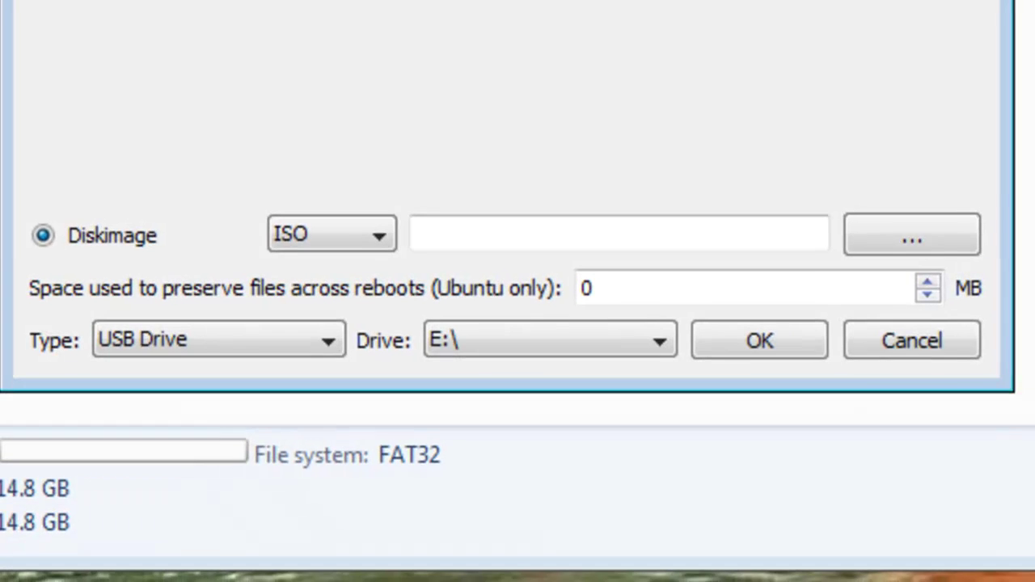
left_click(845, 255)
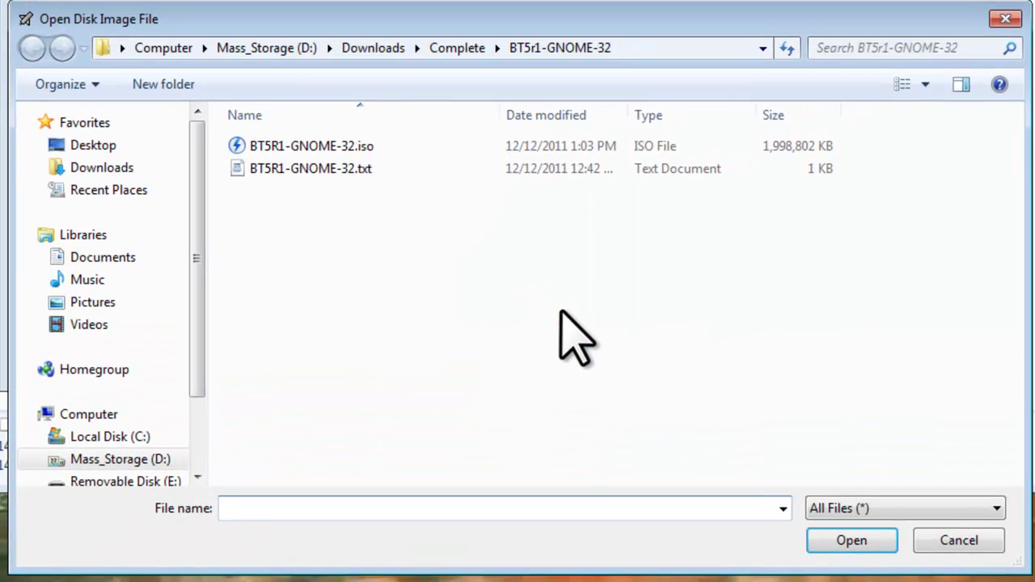
double_click(315, 148)
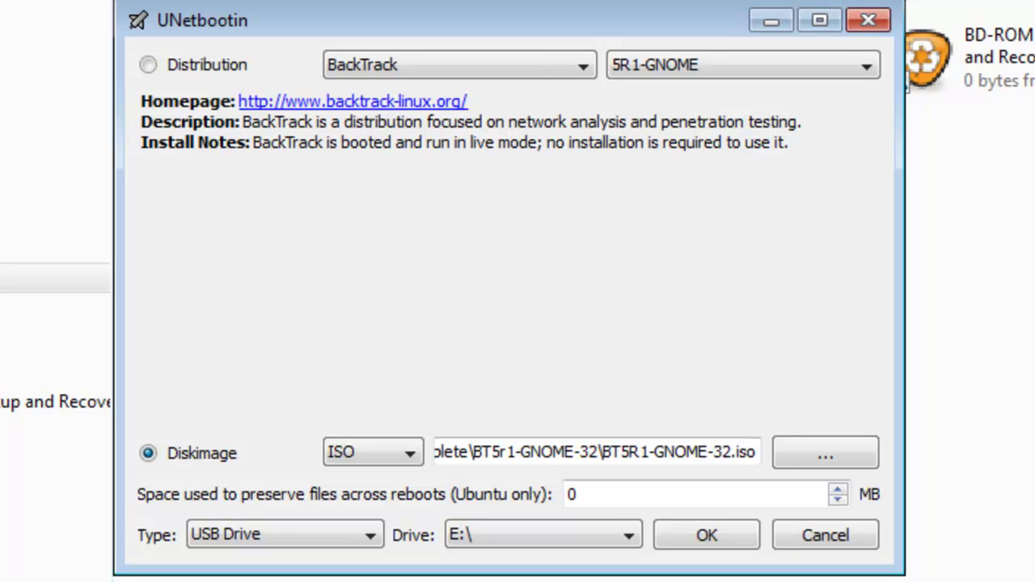
left_click(148, 65)
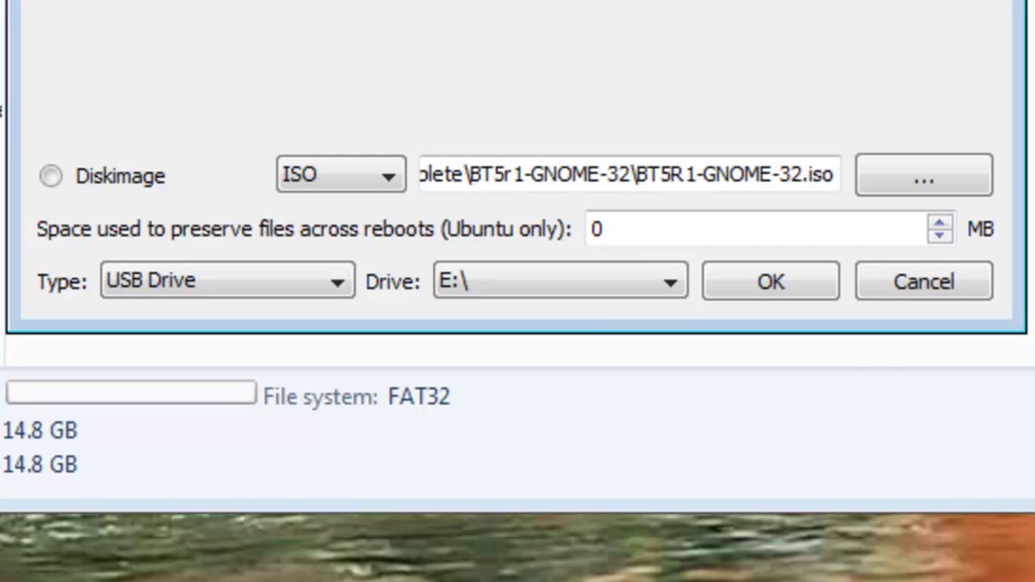
Set the space for preserving files across reboots to 500 MB, keeping USB Drive as the type and E:\ as the target drive
double_click(646, 229)
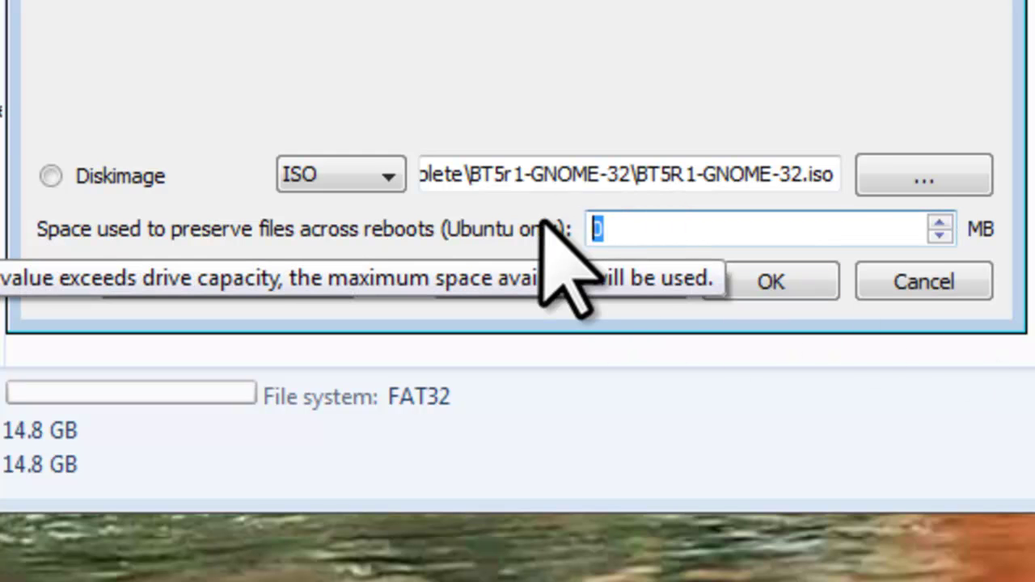
type("500")
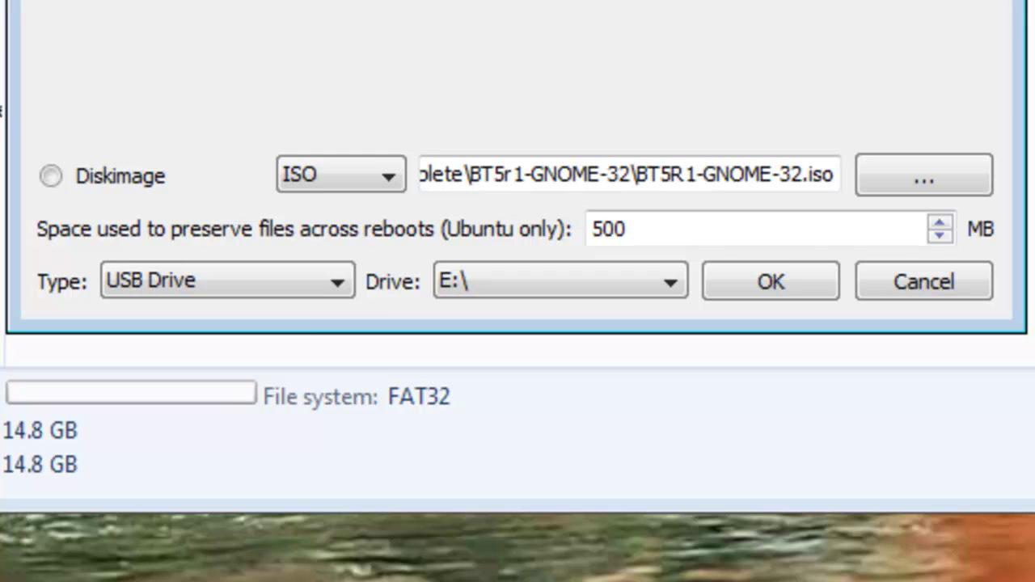
left_click(346, 277)
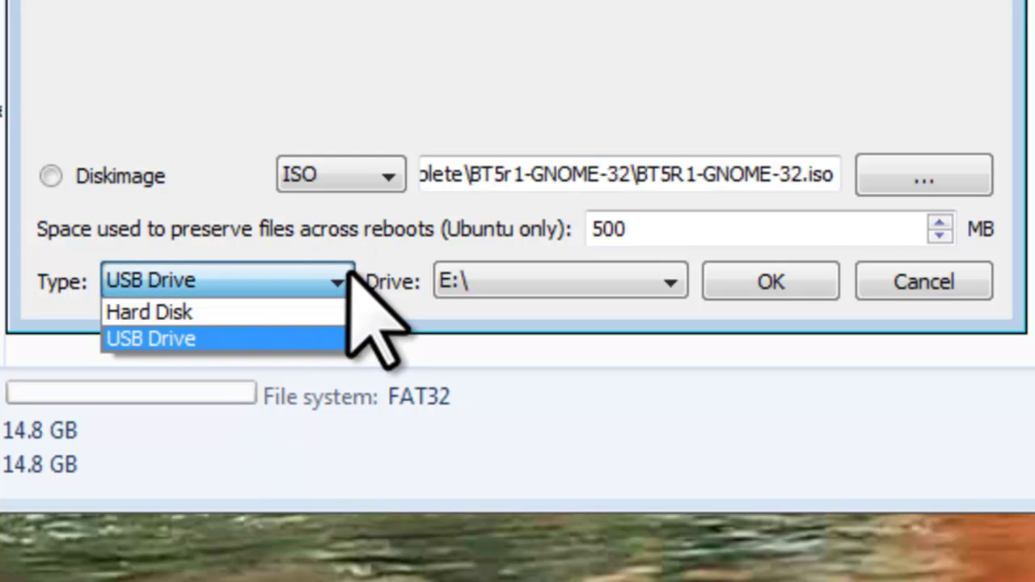
left_click(346, 267)
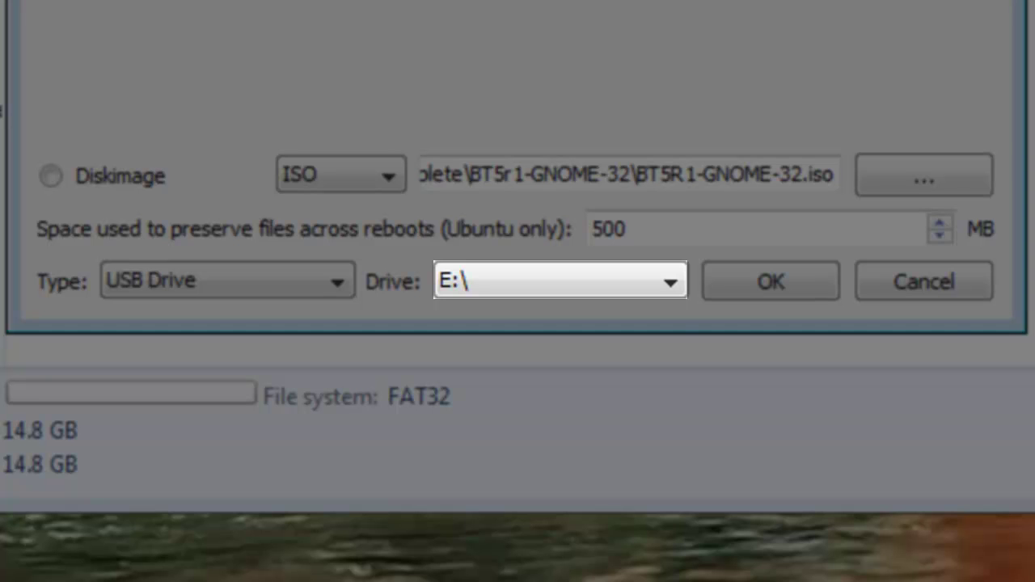
left_click(675, 284)
left_click(676, 285)
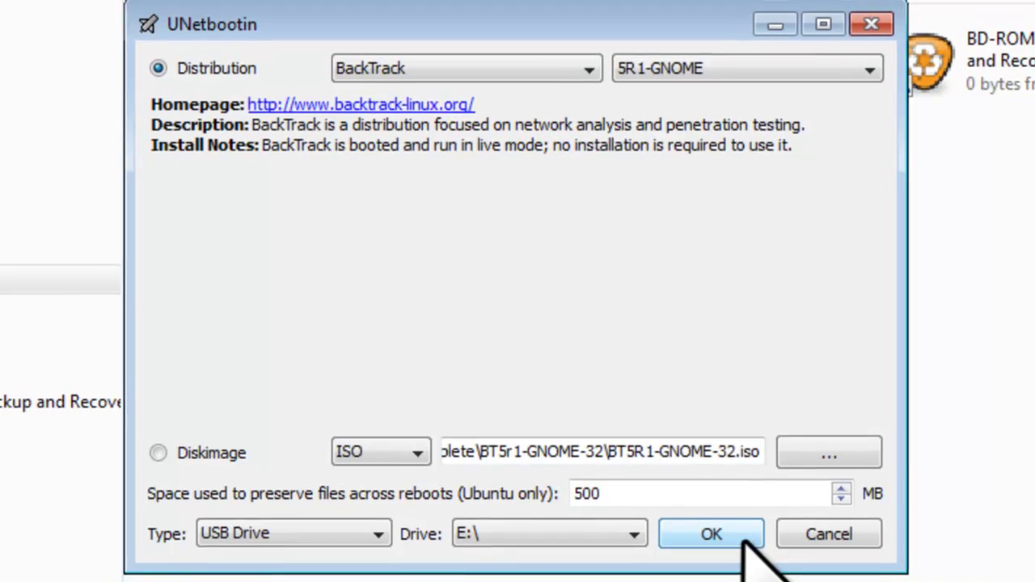
Start creating the bootable BackTrack USB drive and exit UNetbootin without rebooting once the installation finishes
left_click(743, 540)
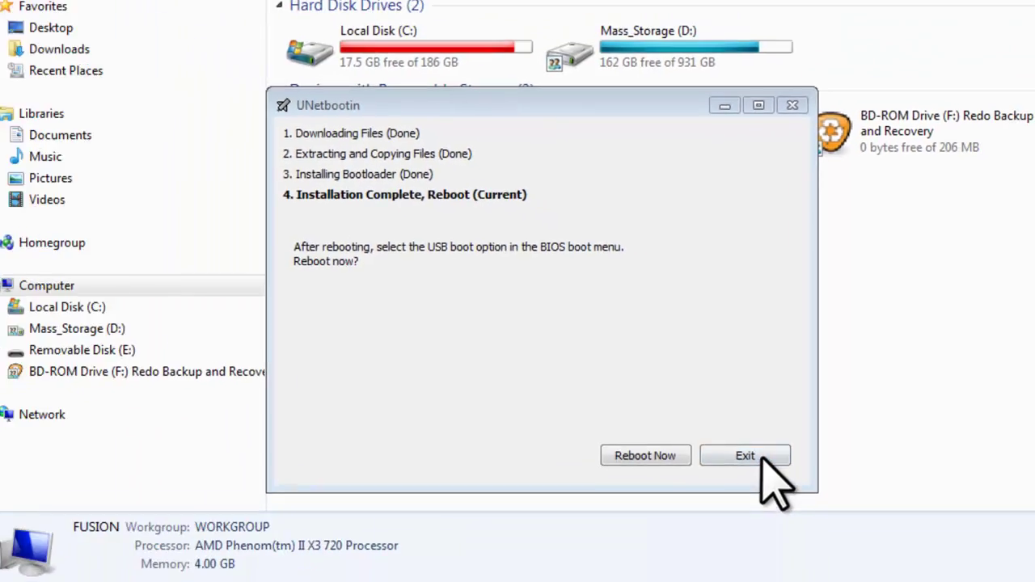
left_click(812, 532)
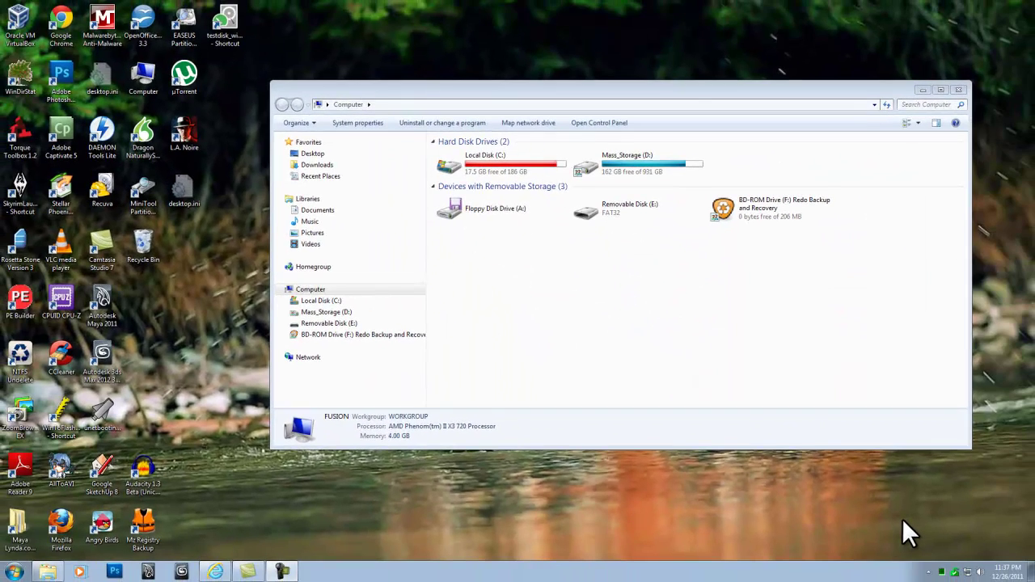